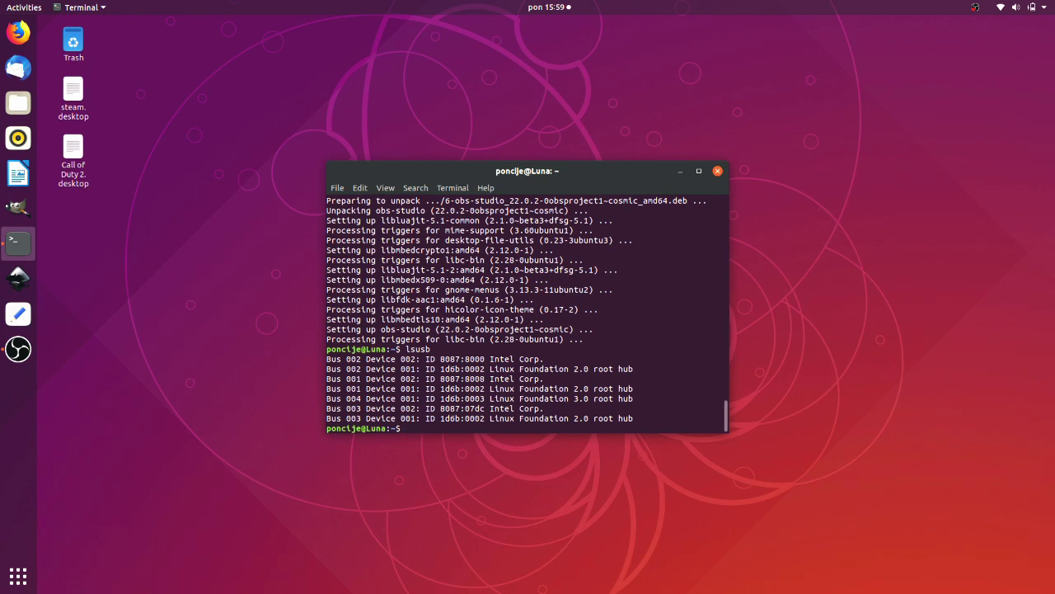
- Rerun lsusb to reveal the new 1cc5:001c device, then bring up the system search
{"action": "key", "text": "Return"}
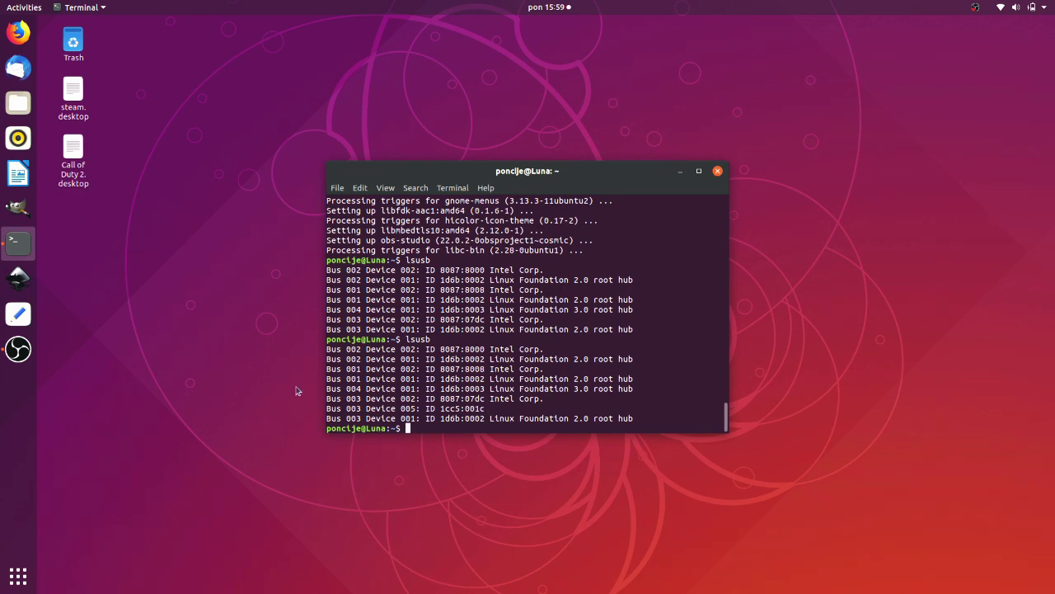
{"action": "key", "text": "super"}
- Launch Mixxx and route Master output to HDA Intel PCH: VT1802 Analog (hw:1,0), channels 1-2
{"action": "type", "text": "mix"}
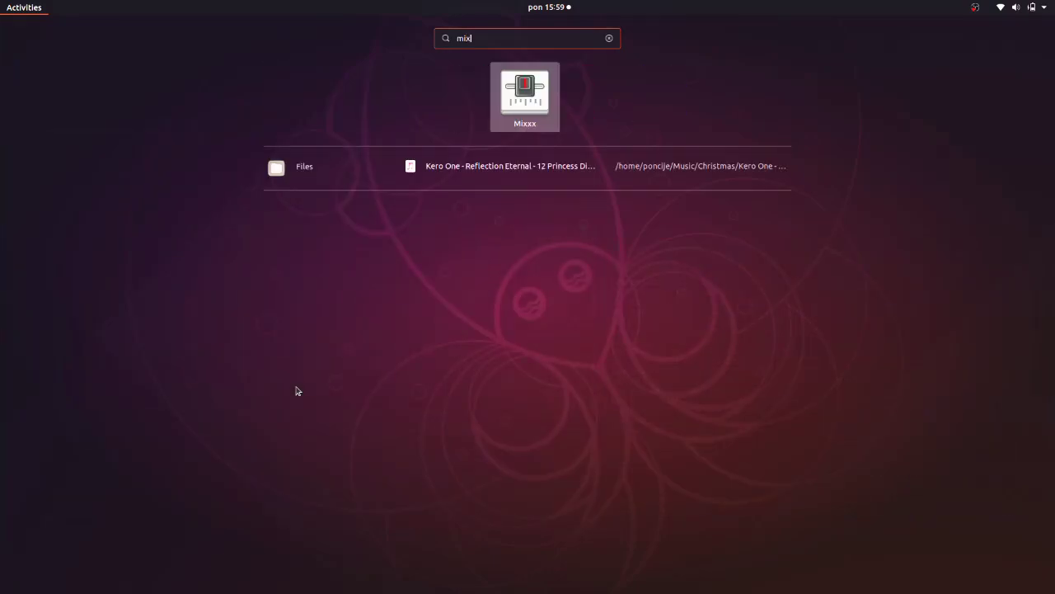
{"action": "key", "text": "Return"}
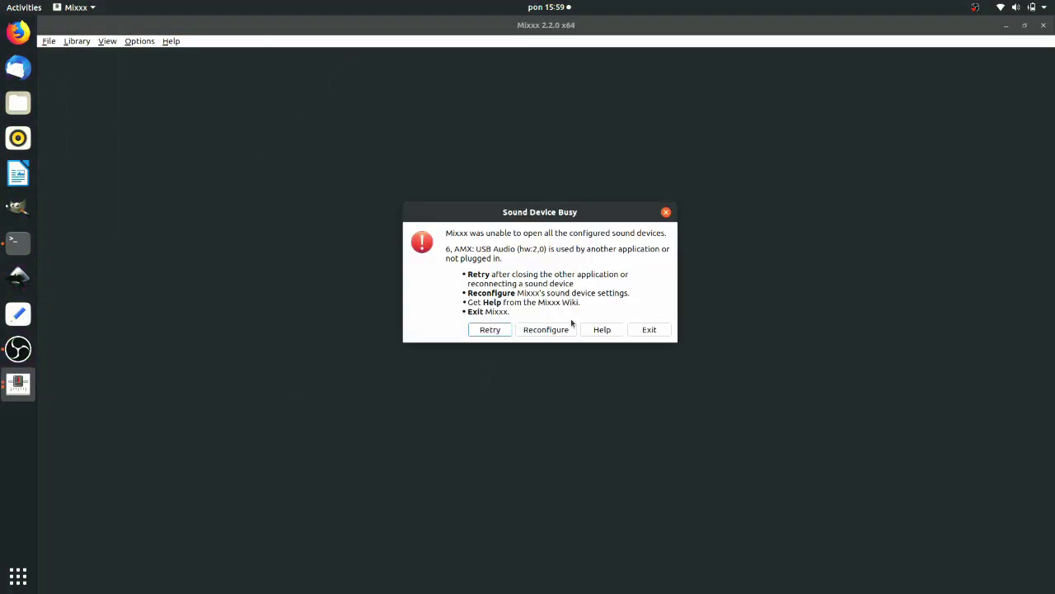
{"action": "left_click", "coordinate": [541, 330]}
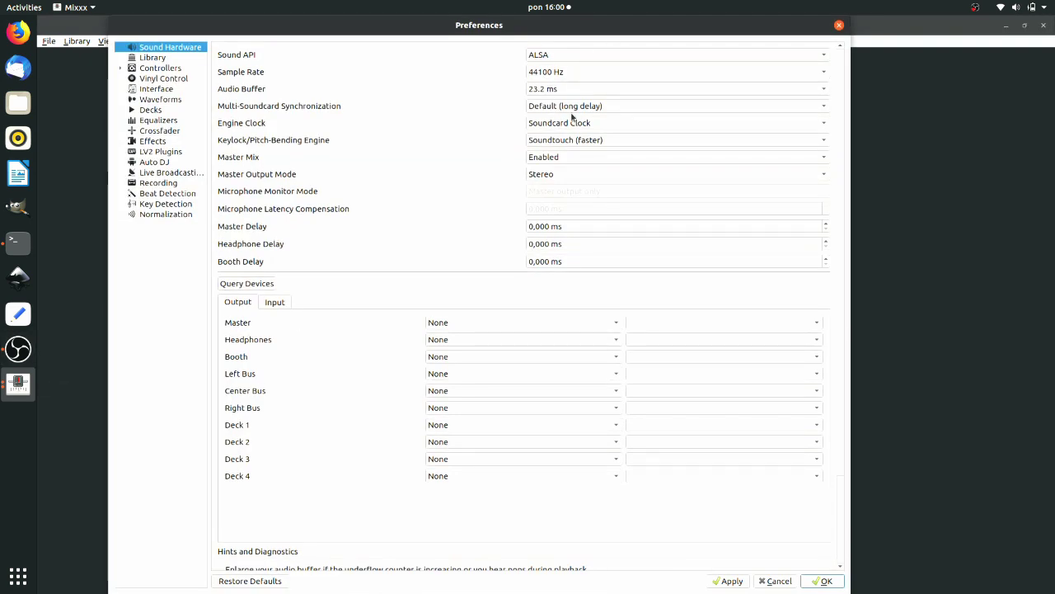
{"action": "left_click", "coordinate": [507, 322]}
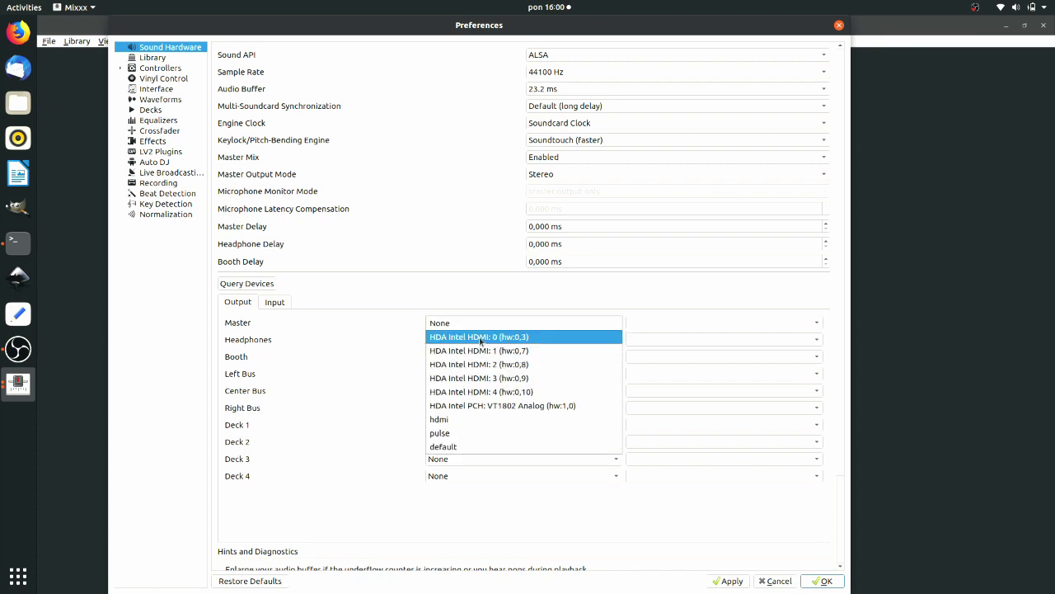
{"action": "left_click", "coordinate": [465, 406]}
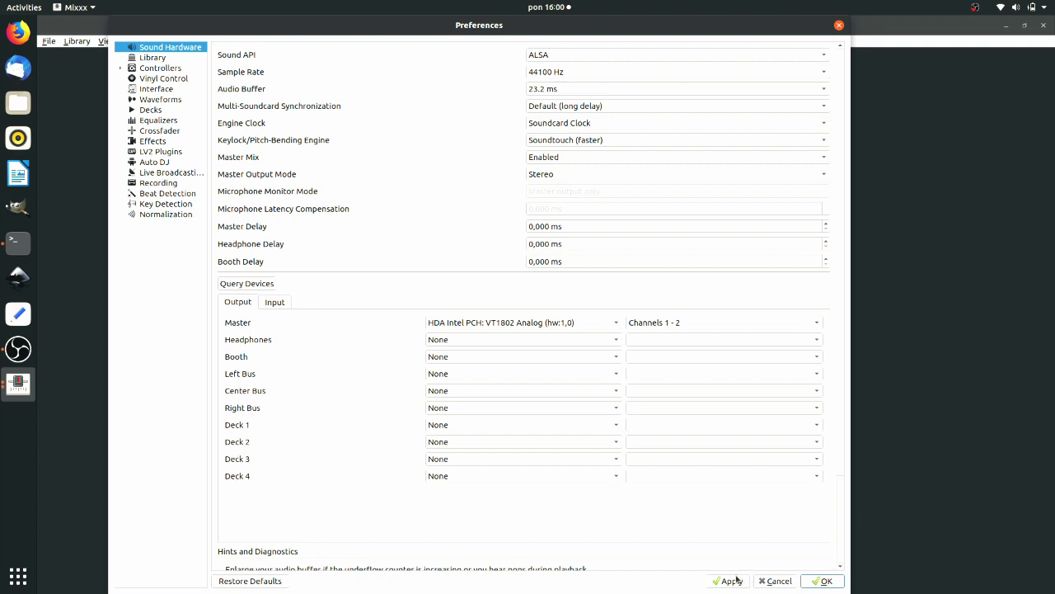
{"action": "left_click", "coordinate": [822, 581]}
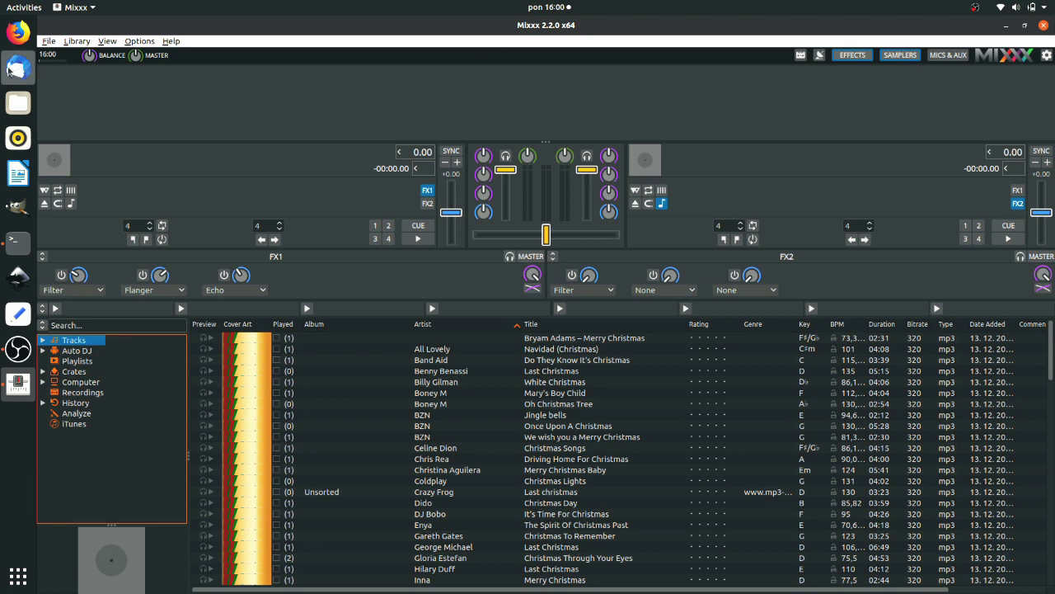
- Tick Enabled for Rane Twelve MIDI 1 under Preferences > Controllers and save with OK
{"action": "left_click", "coordinate": [149, 40]}
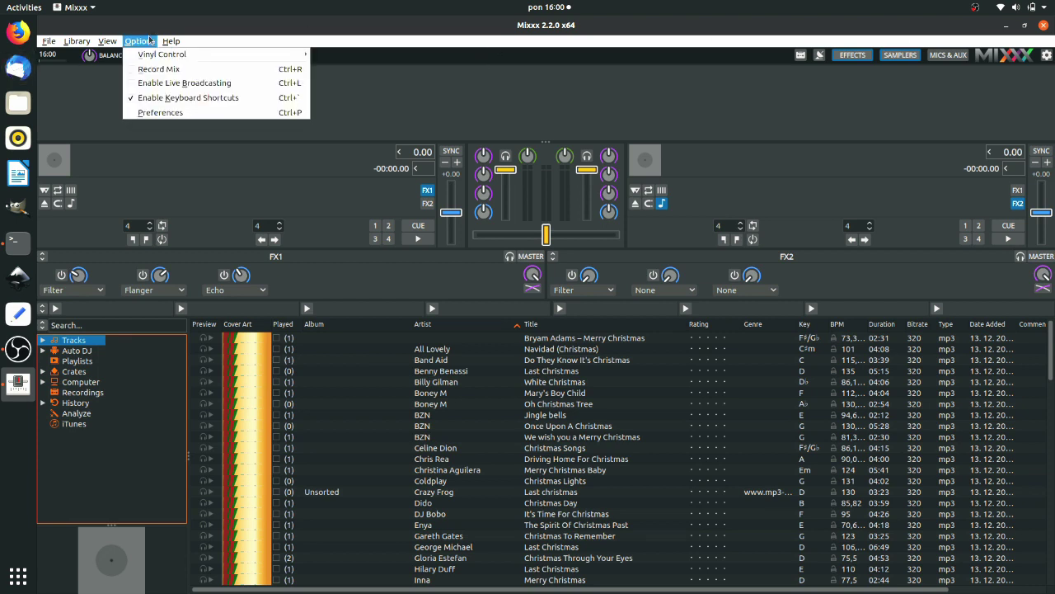
{"action": "left_click", "coordinate": [156, 113]}
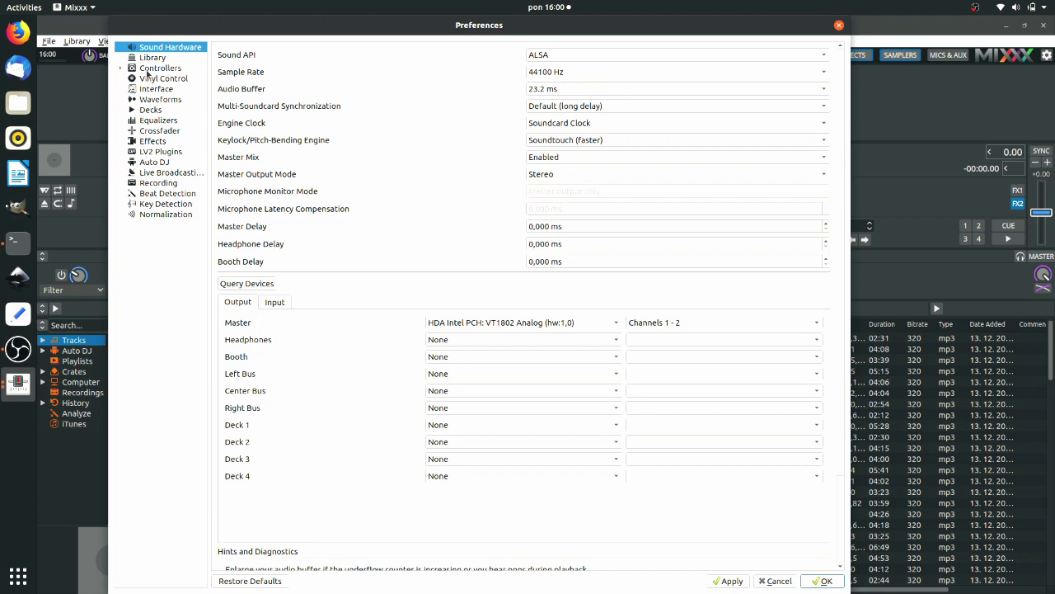
{"action": "left_click", "coordinate": [147, 78]}
{"action": "left_click", "coordinate": [156, 69]}
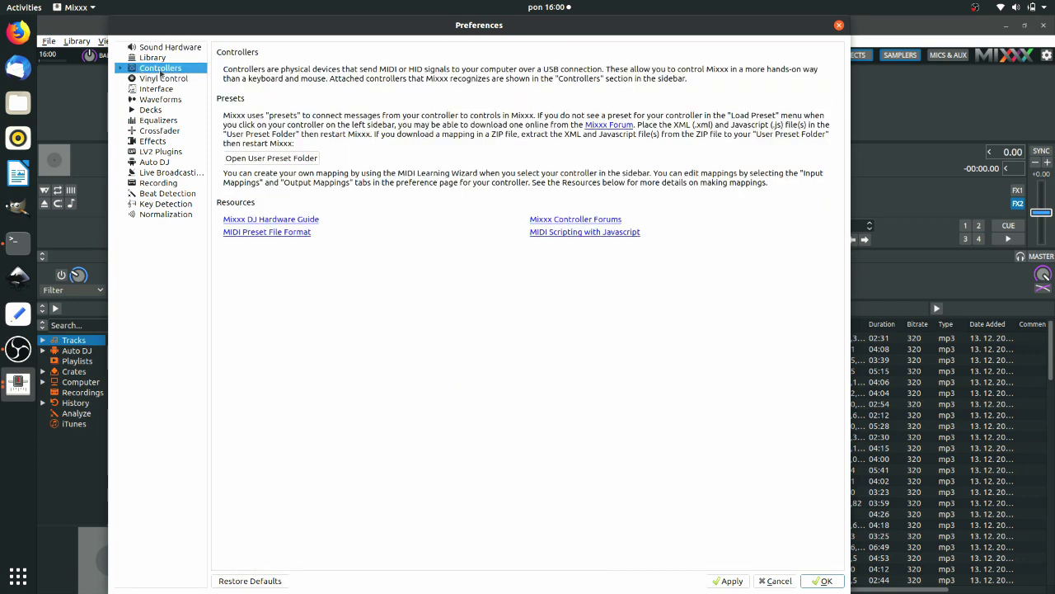
{"action": "left_click", "coordinate": [159, 79]}
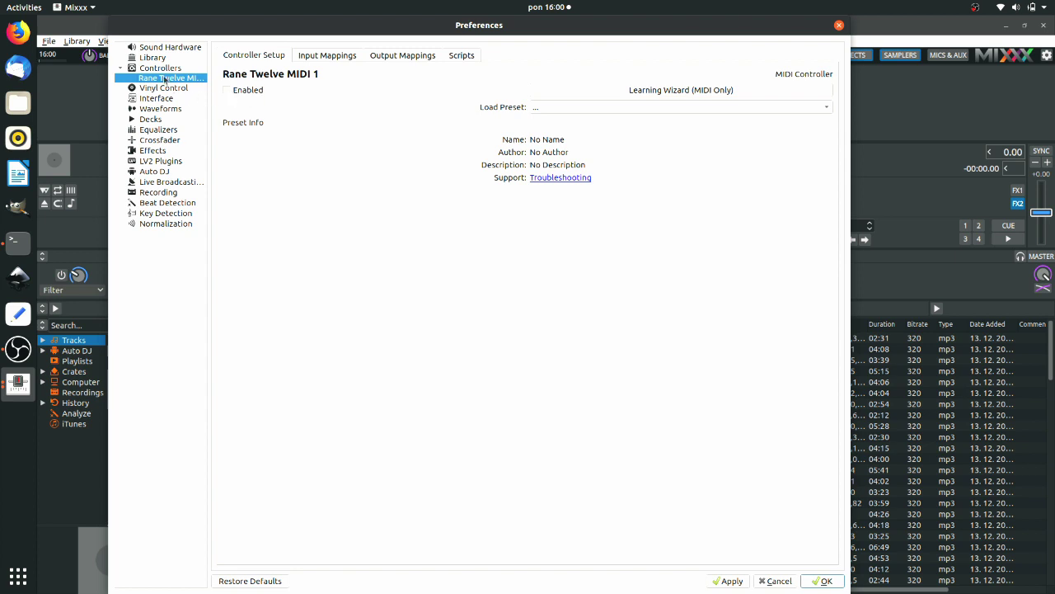
{"action": "left_click", "coordinate": [227, 91]}
{"action": "left_click", "coordinate": [822, 581]}
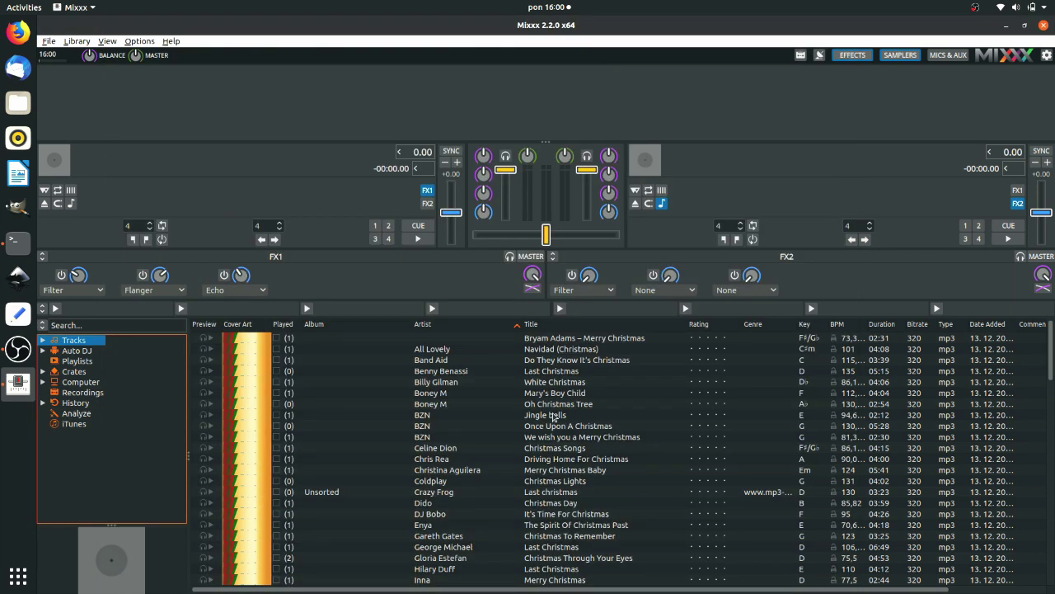
- Load 'Driving Home For Christmas' into deck 1, then bring up the Options > Vinyl Control menu
{"action": "left_click", "coordinate": [426, 404]}
{"action": "key", "text": "Down"}
{"action": "key", "text": "Down"}
{"action": "key", "text": "Down"}
{"action": "key", "text": "Down"}
{"action": "key", "text": "Down"}
{"action": "key", "text": "Down"}
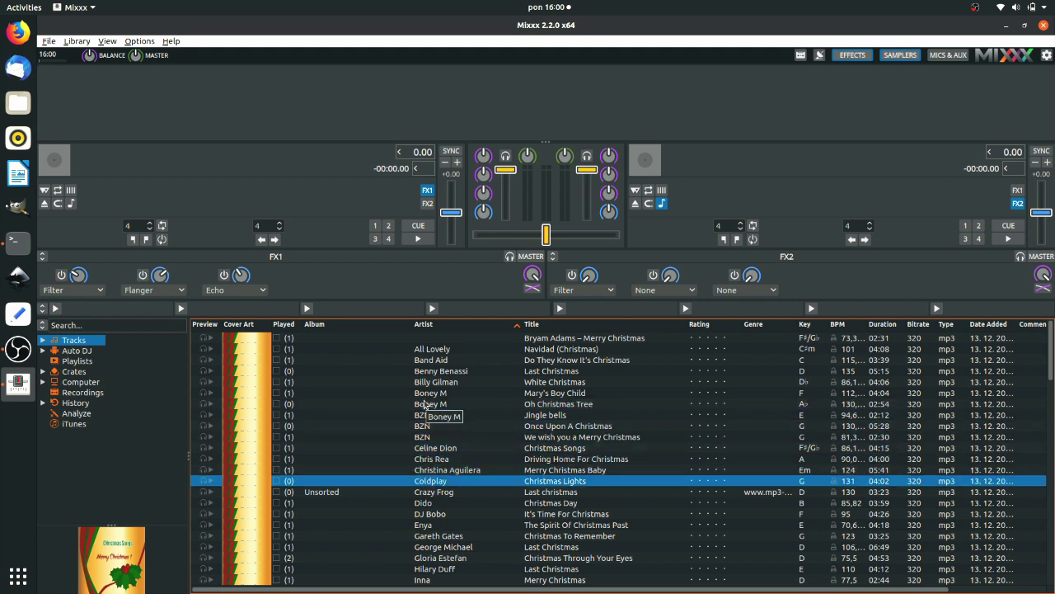
{"action": "key", "text": "Up"}
{"action": "key", "text": "Return"}
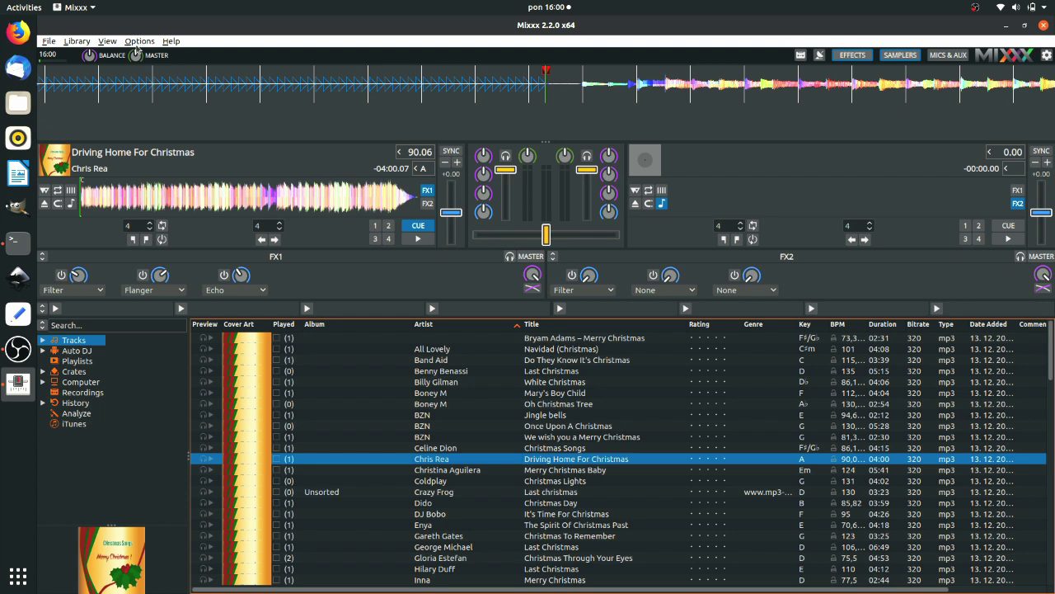
{"action": "left_click", "coordinate": [140, 42]}
{"action": "mouse_move", "coordinate": [167, 59]}
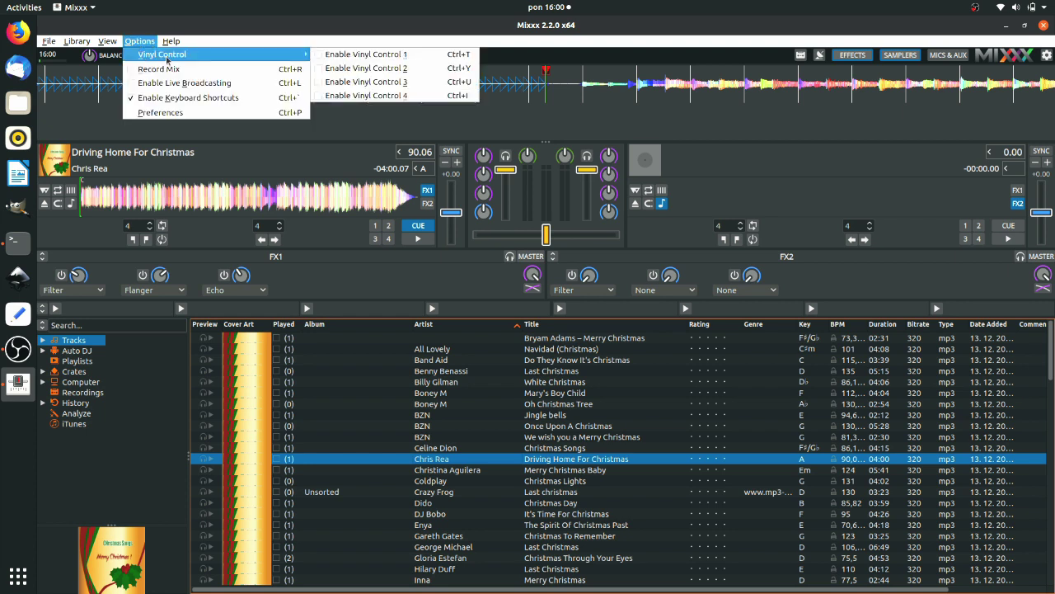
{"action": "left_click", "coordinate": [338, 54]}
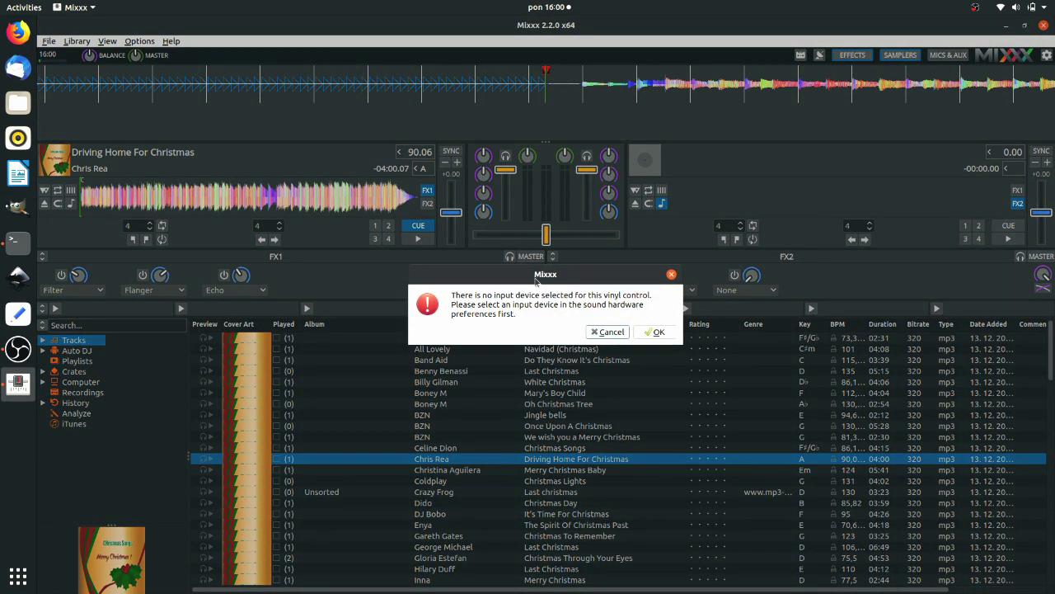
{"action": "left_click", "coordinate": [644, 330]}
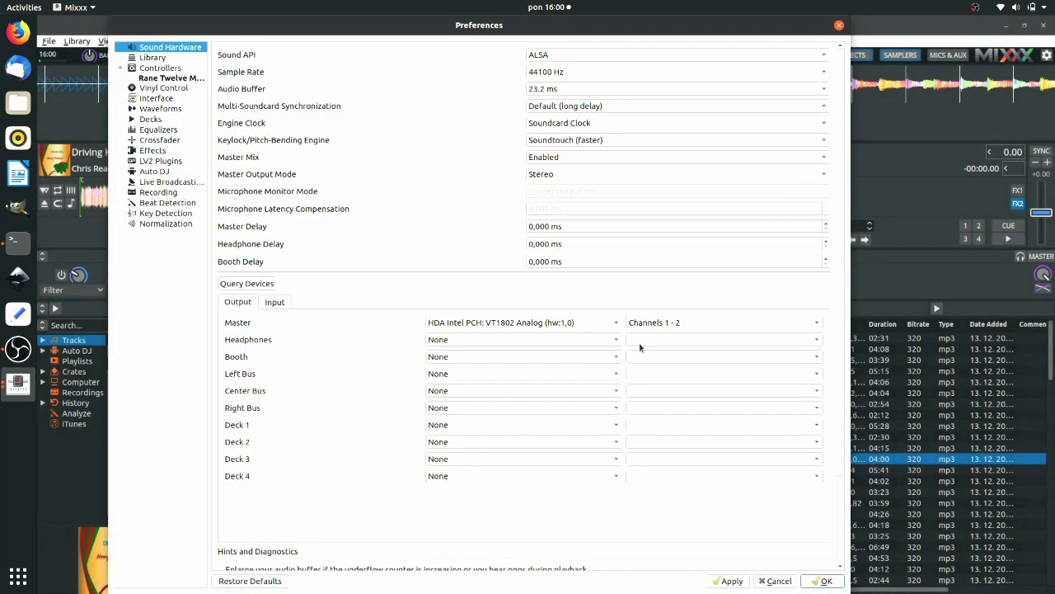
{"action": "left_click", "coordinate": [275, 303]}
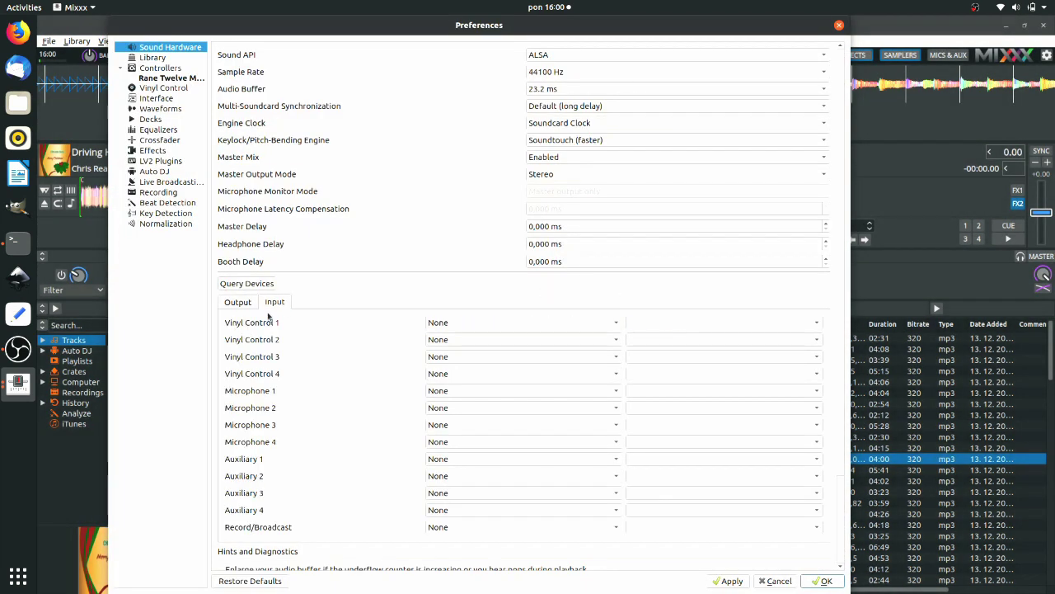
{"action": "left_click", "coordinate": [480, 329]}
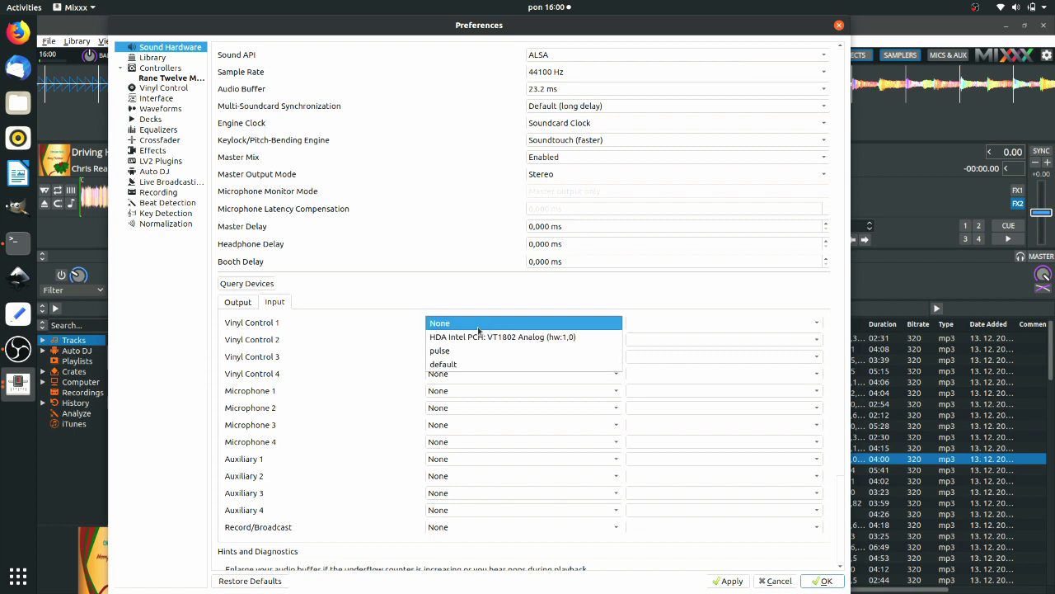
{"action": "left_click", "coordinate": [535, 311]}
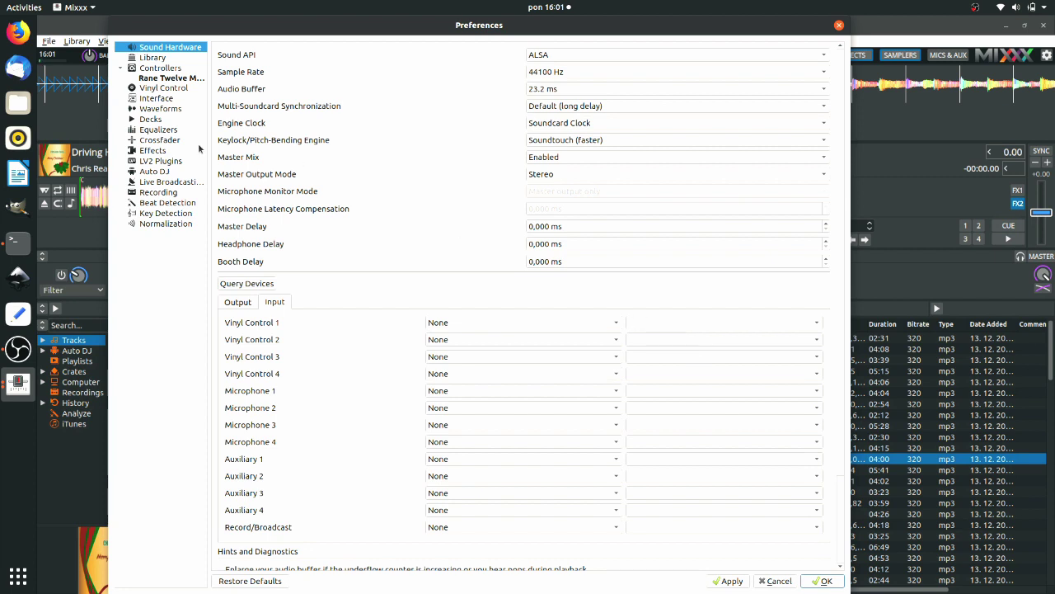
- Pick the Evolution X-Session mapping preset for Rane Twelve MIDI 1, then close Preferences
{"action": "left_click", "coordinate": [175, 77]}
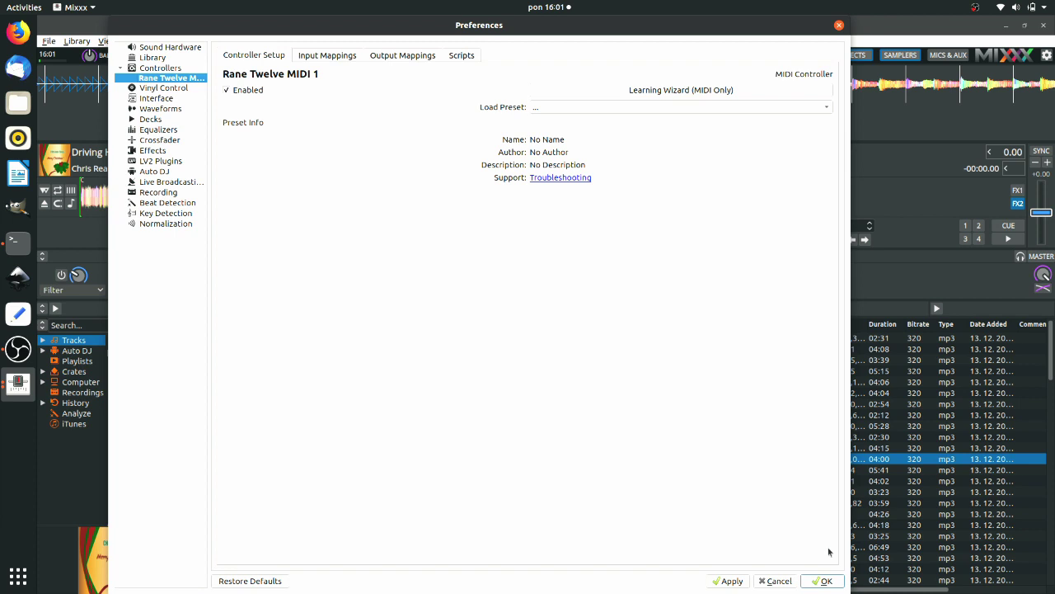
{"action": "left_click", "coordinate": [751, 108]}
{"action": "scroll", "coordinate": [785, 206], "scroll_direction": "down", "scroll_amount": 12}
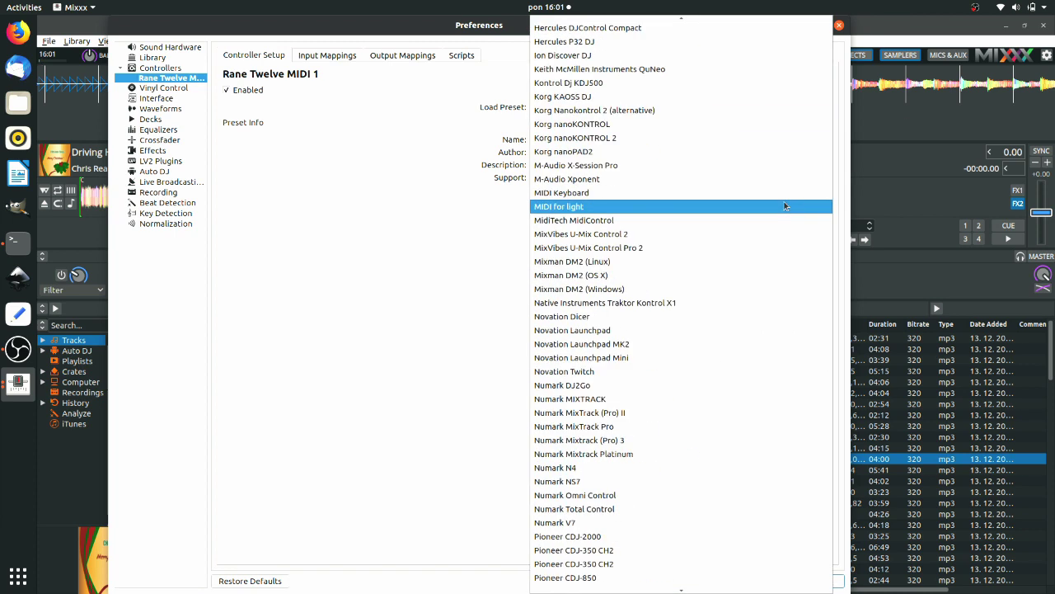
{"action": "scroll", "coordinate": [785, 206], "scroll_direction": "down", "scroll_amount": 8}
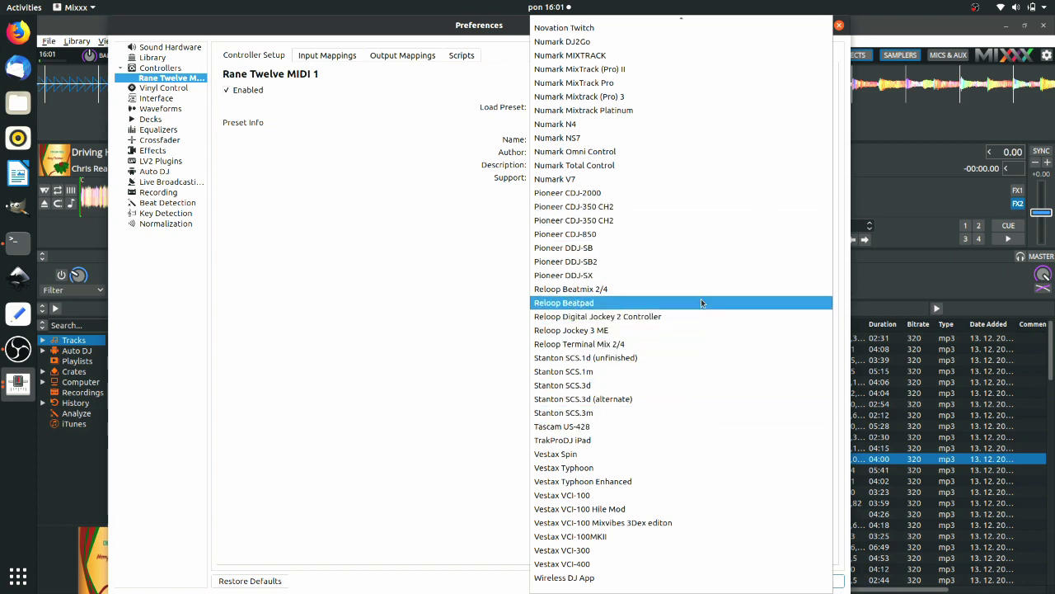
{"action": "scroll", "coordinate": [711, 267], "scroll_direction": "up", "scroll_amount": 18}
{"action": "left_click", "coordinate": [710, 266]}
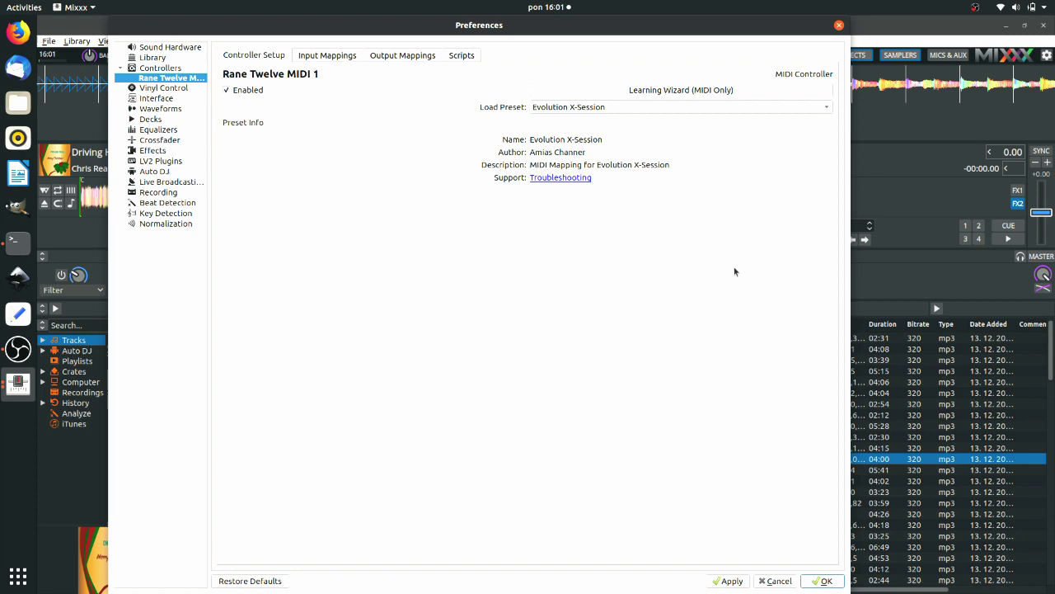
{"action": "left_click", "coordinate": [773, 580]}
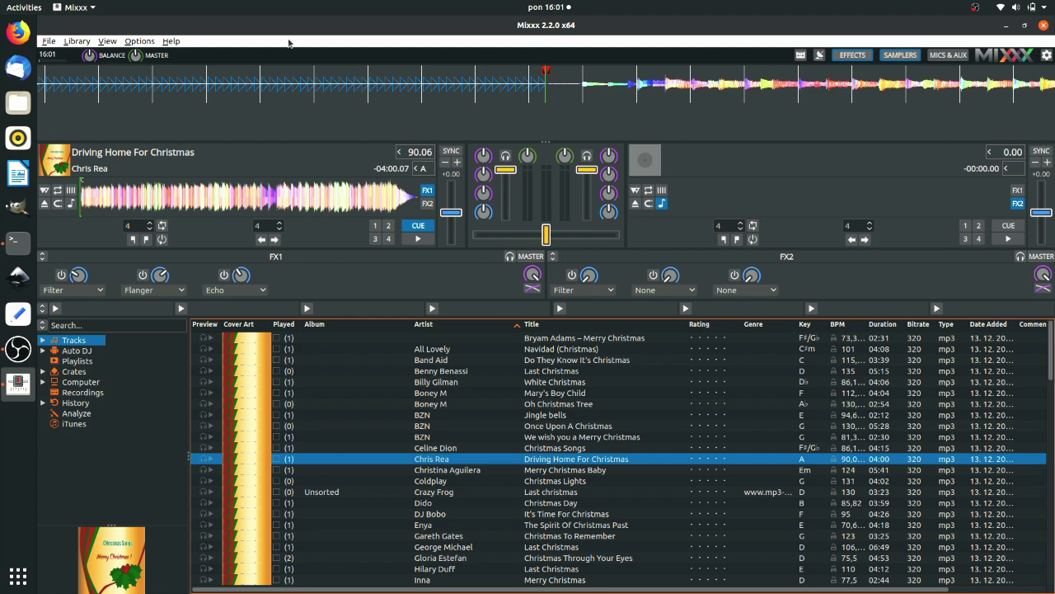
- Reopen Options > Preferences on the Rane Twelve MIDI 1 controller page
{"action": "left_click", "coordinate": [134, 41]}
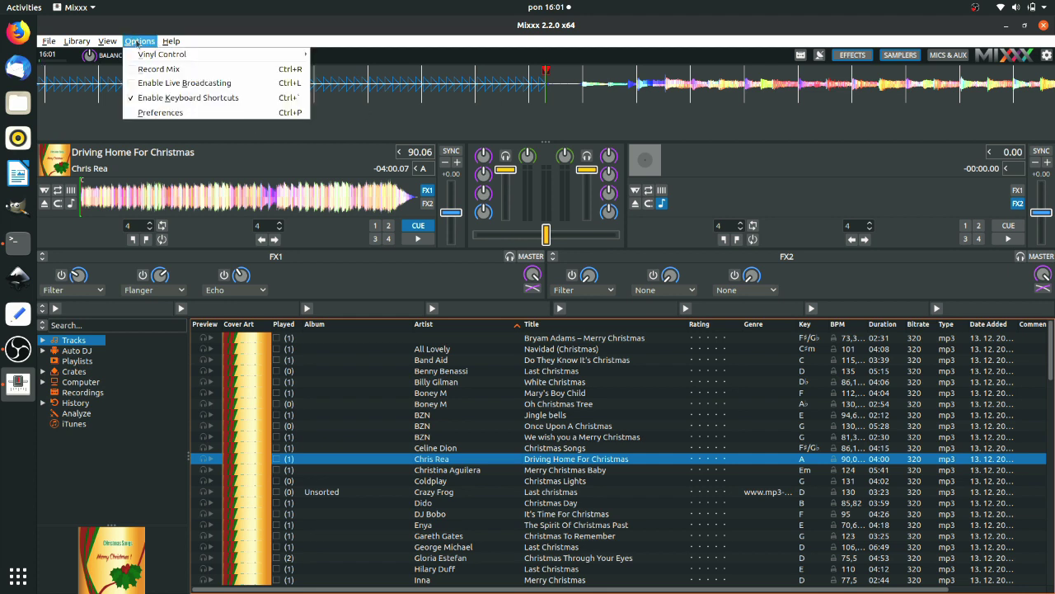
{"action": "left_click", "coordinate": [169, 112]}
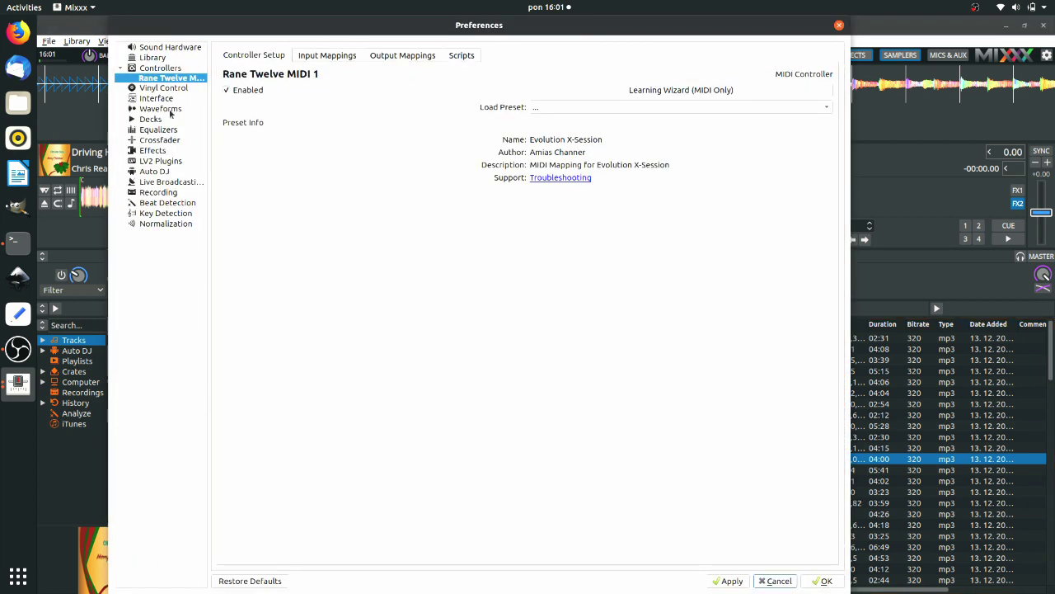
- Start the Learning Wizard and choose Transport > Play > Deck 1 as the control to map
{"action": "left_click", "coordinate": [664, 91]}
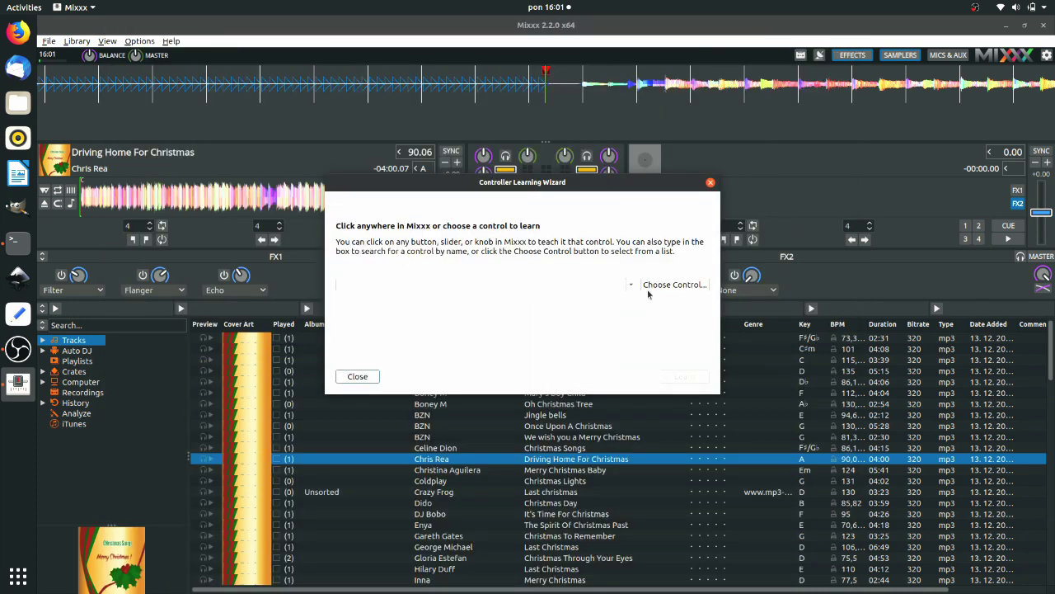
{"action": "left_click", "coordinate": [652, 286]}
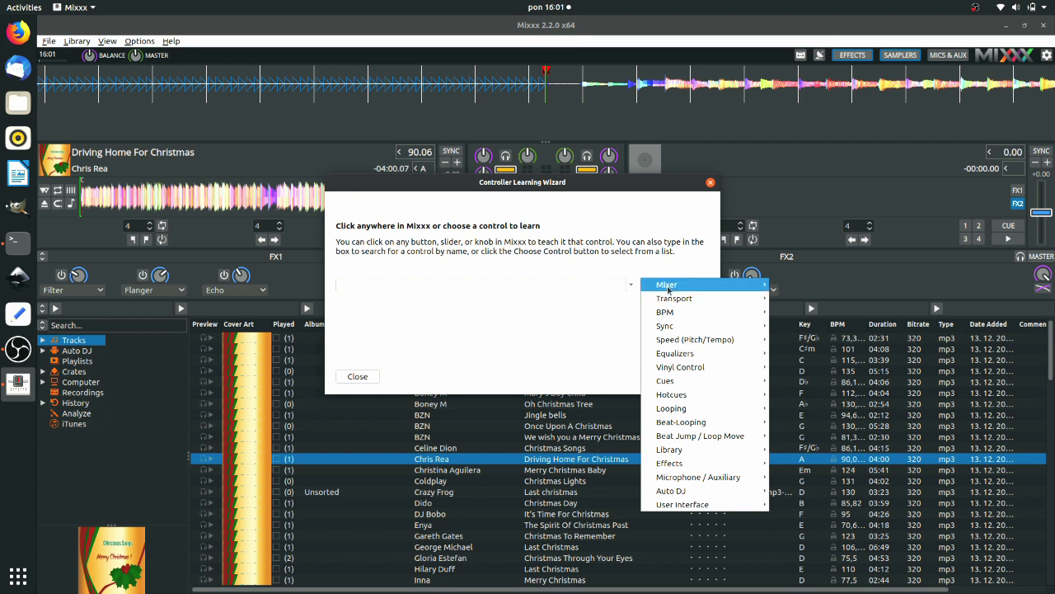
{"action": "mouse_move", "coordinate": [689, 302]}
{"action": "mouse_move", "coordinate": [795, 299]}
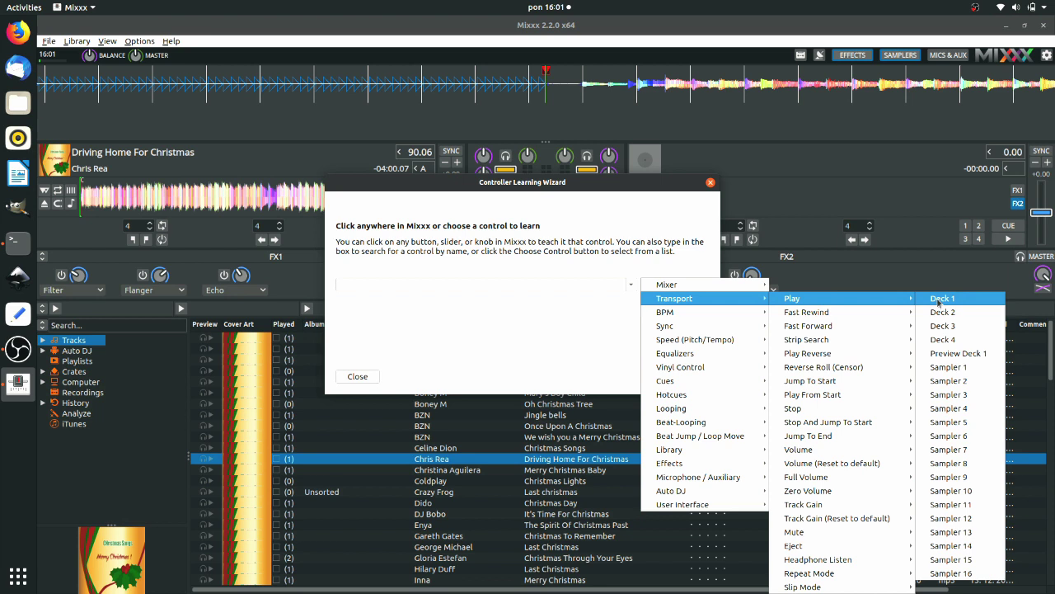
{"action": "left_click", "coordinate": [938, 299]}
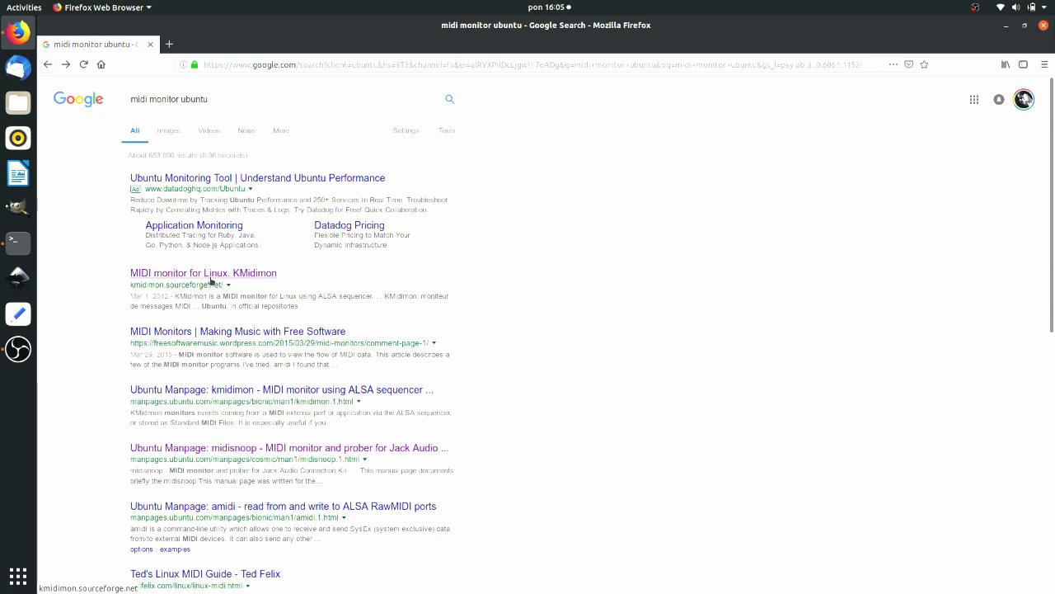
- Run 'sudo apt install kmidimon' in Terminal and enter the sudo password to proceed
{"action": "left_click", "coordinate": [18, 241]}
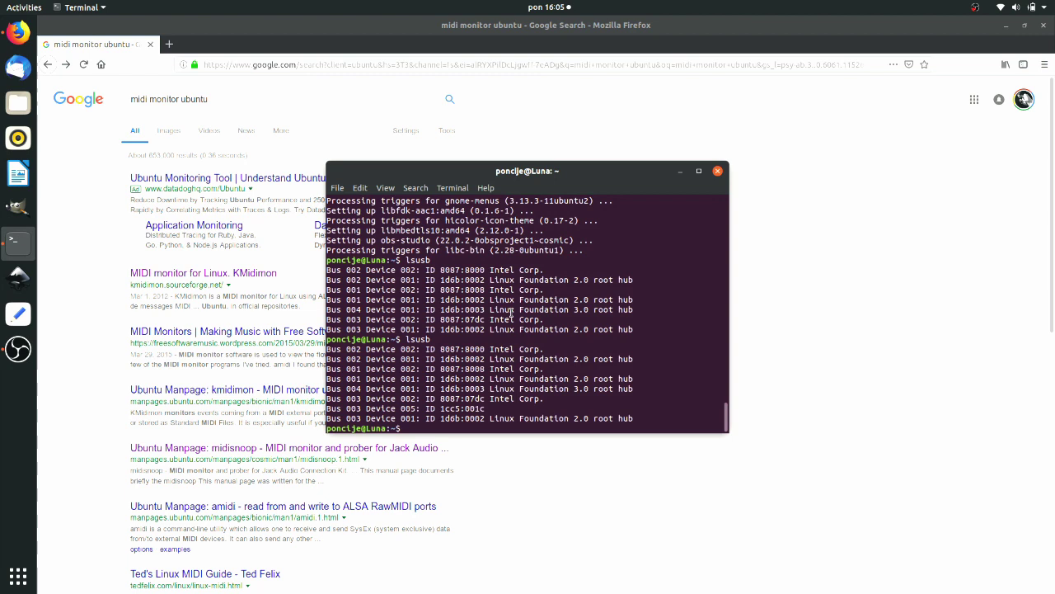
{"action": "type", "text": "sudo apt "}
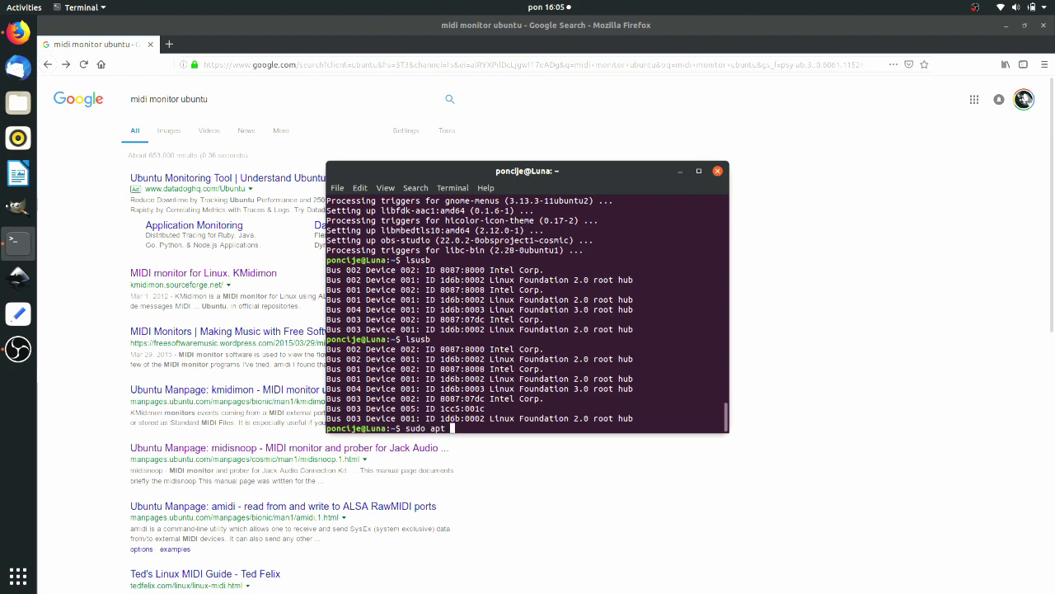
{"action": "type", "text": "install kmidimon"}
{"action": "key", "text": "Return"}
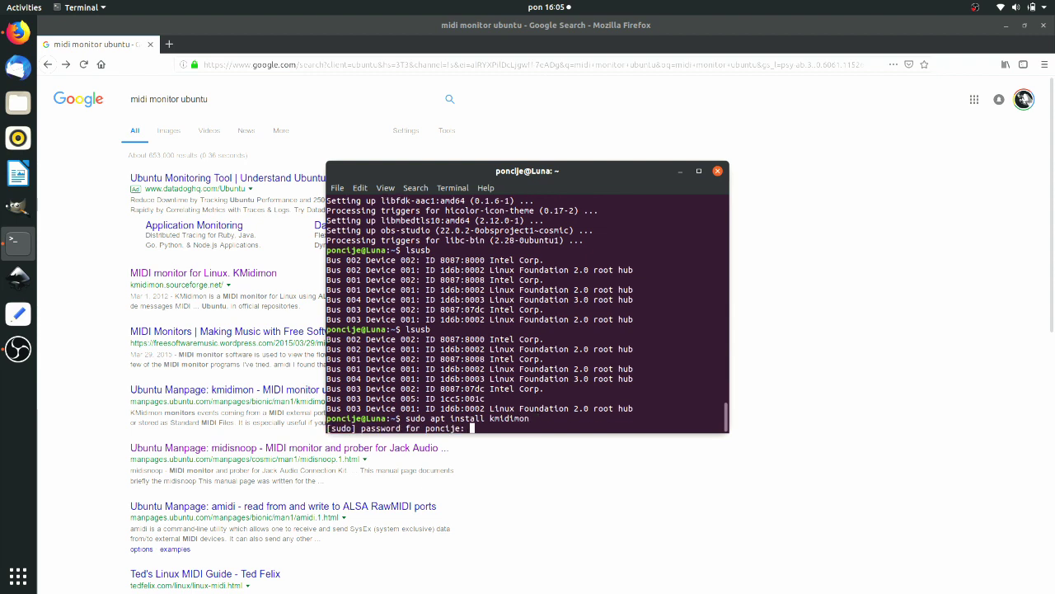
{"action": "key", "text": "Return"}
{"action": "key", "text": "Return"}
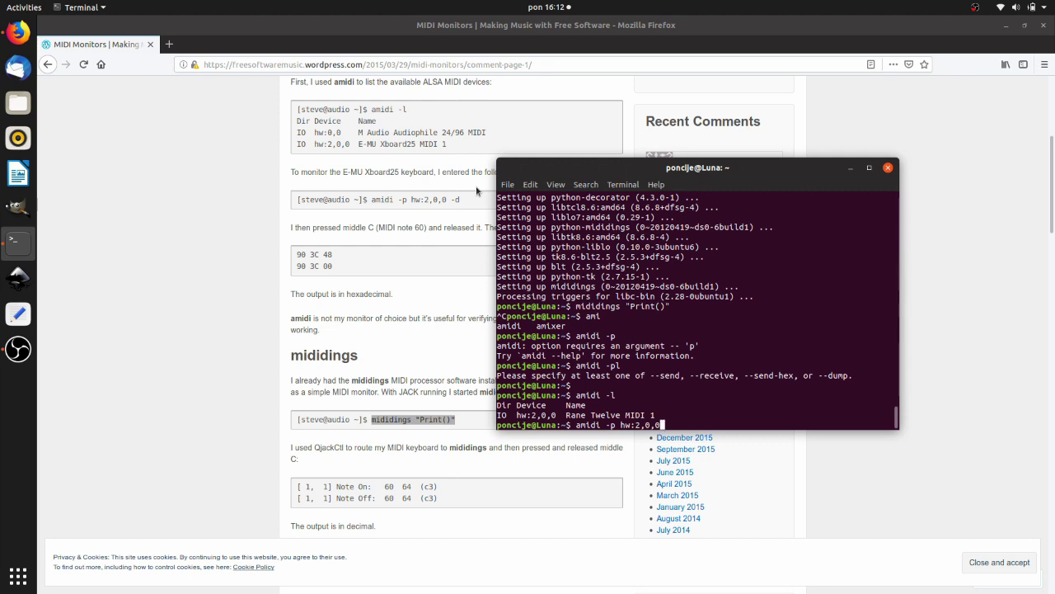
- Run amidi -p hw:2,0,0 -d to stream the Rane Twelve's MIDI messages as hex
{"action": "key", "text": "Return"}
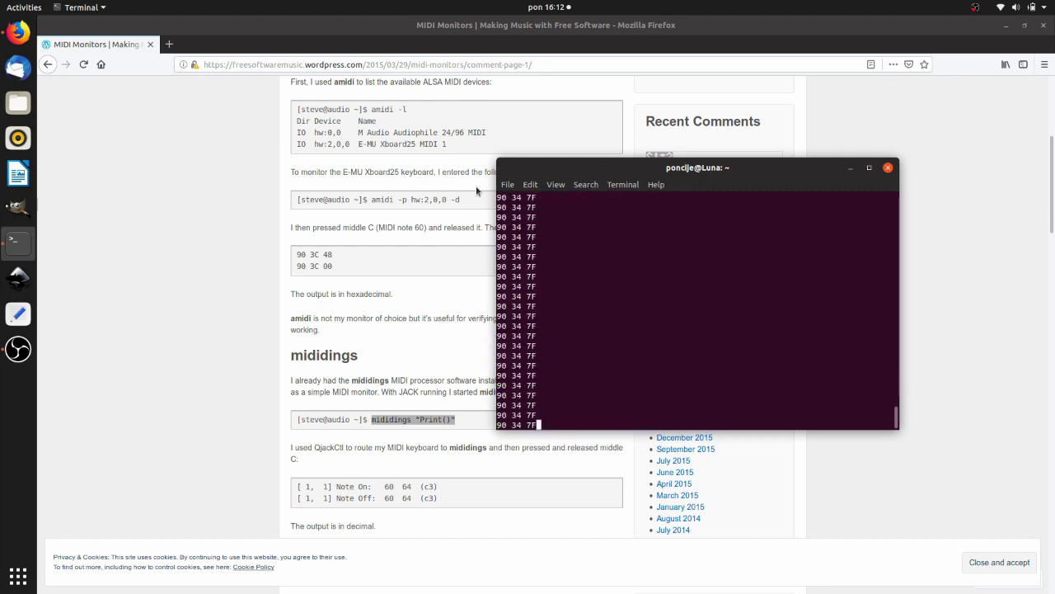